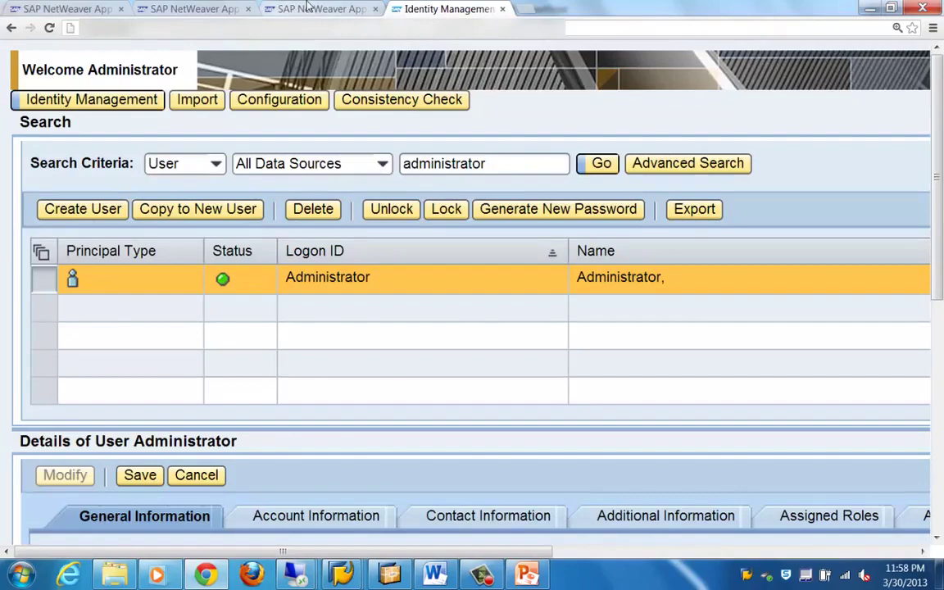
left_click(308, 6)
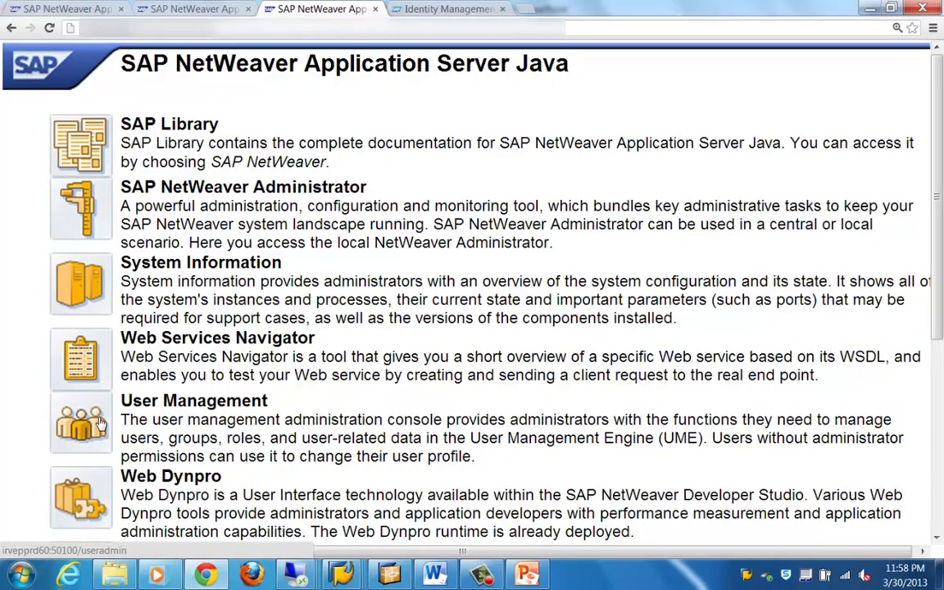
left_click(472, 12)
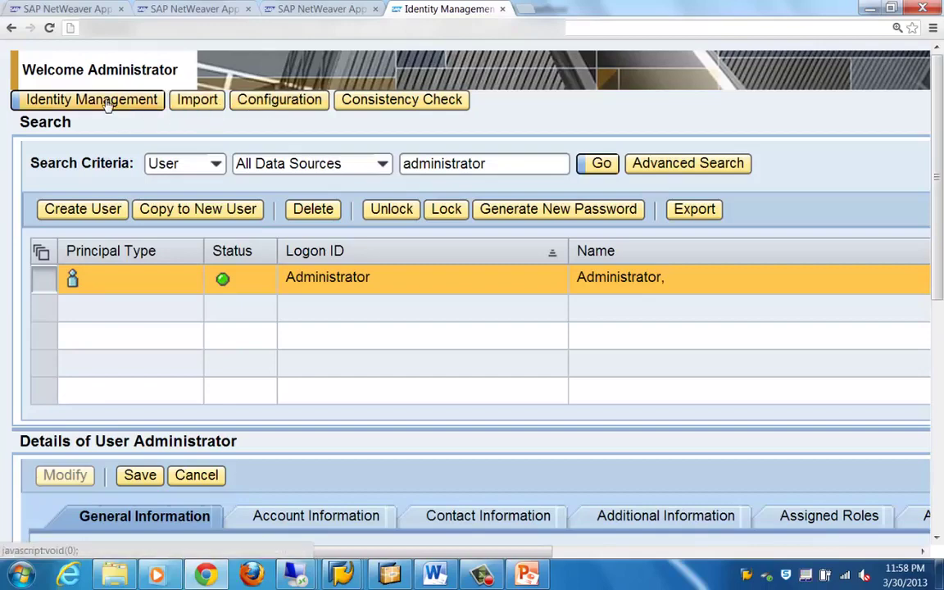
left_click(216, 165)
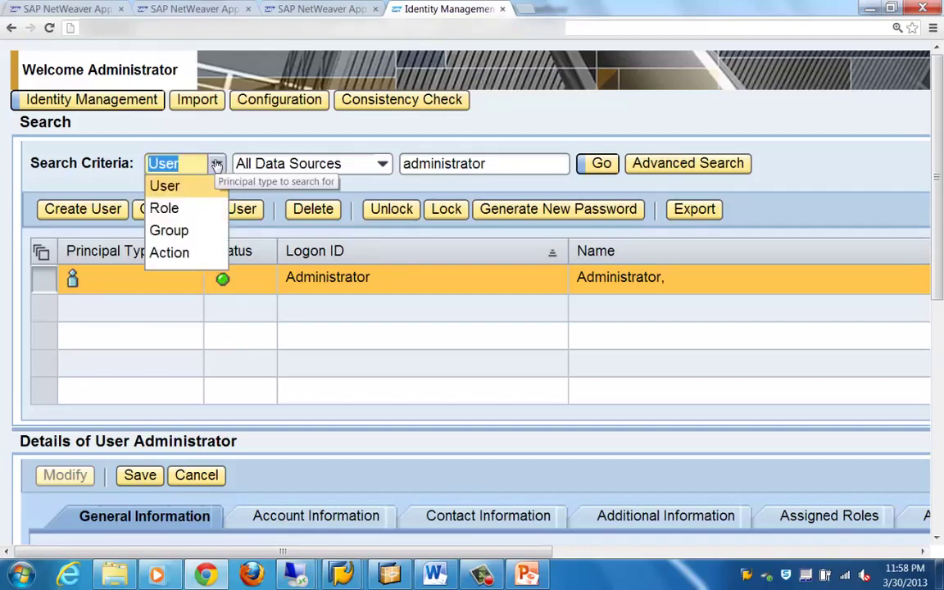
left_click(267, 164)
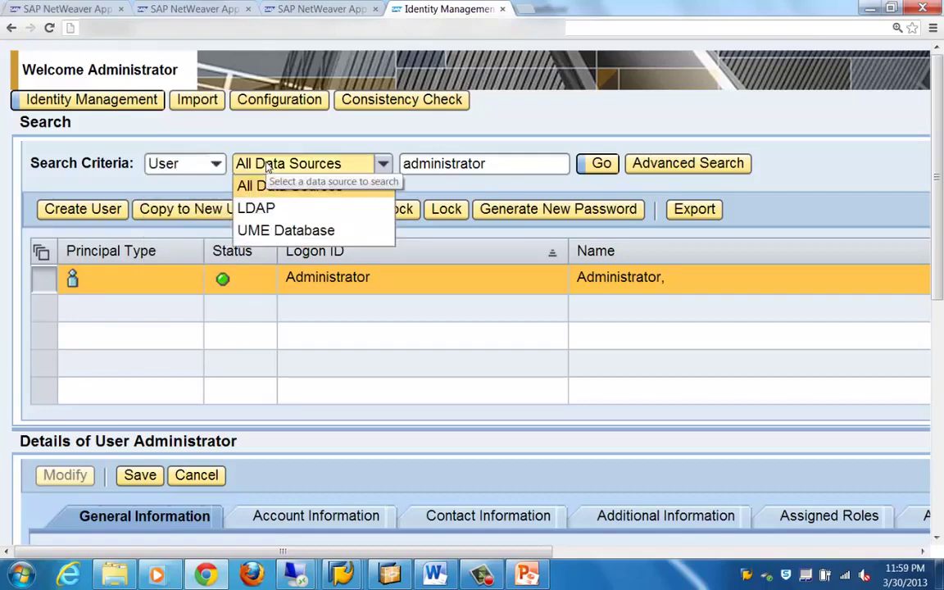
left_click(141, 189)
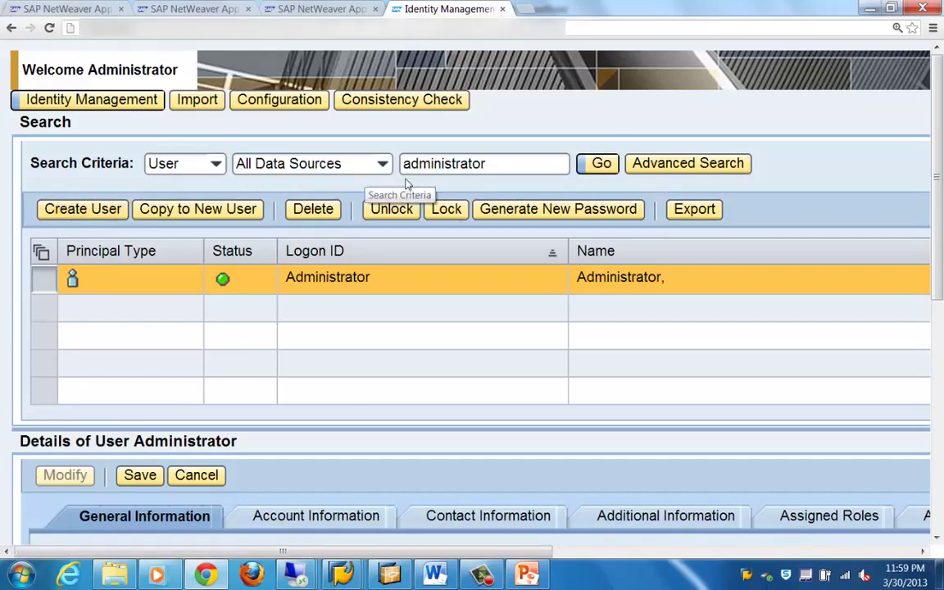
left_click(939, 451)
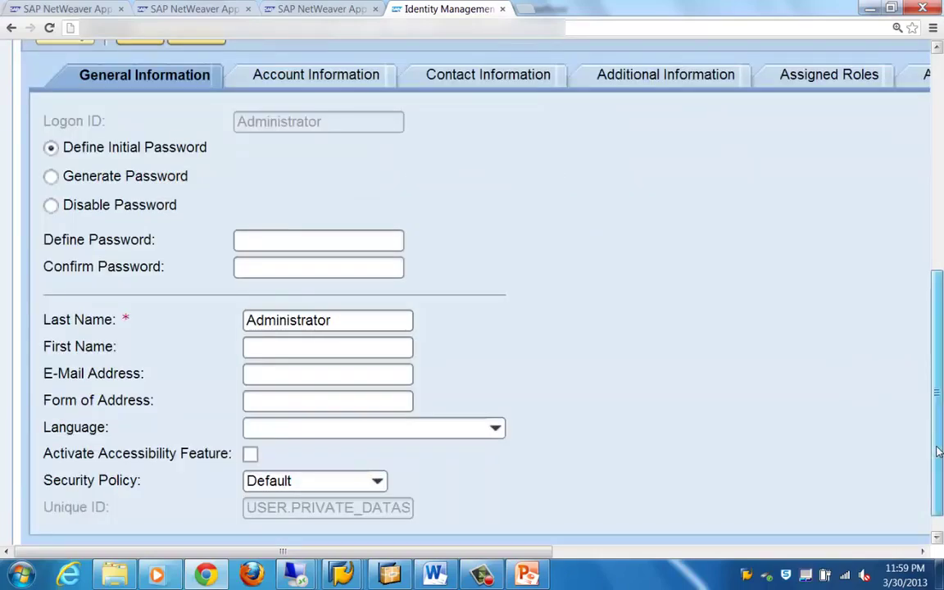
left_click_drag(939, 451, 941, 297)
scroll(941, 297, "up", 3)
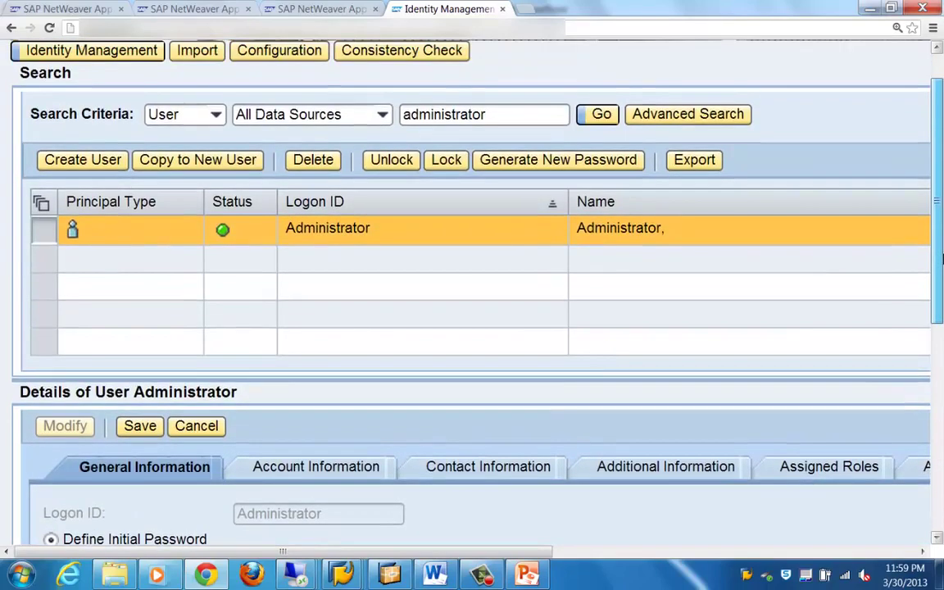
scroll(528, 236, "down", 2)
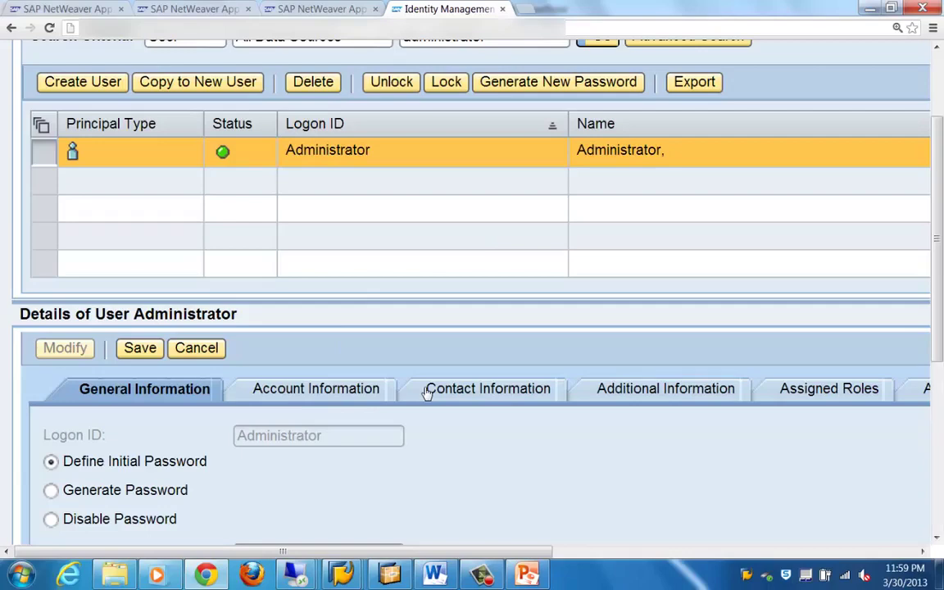
Step: Review the Administrator's Account, Contact and Additional Information tabs
left_click(332, 393)
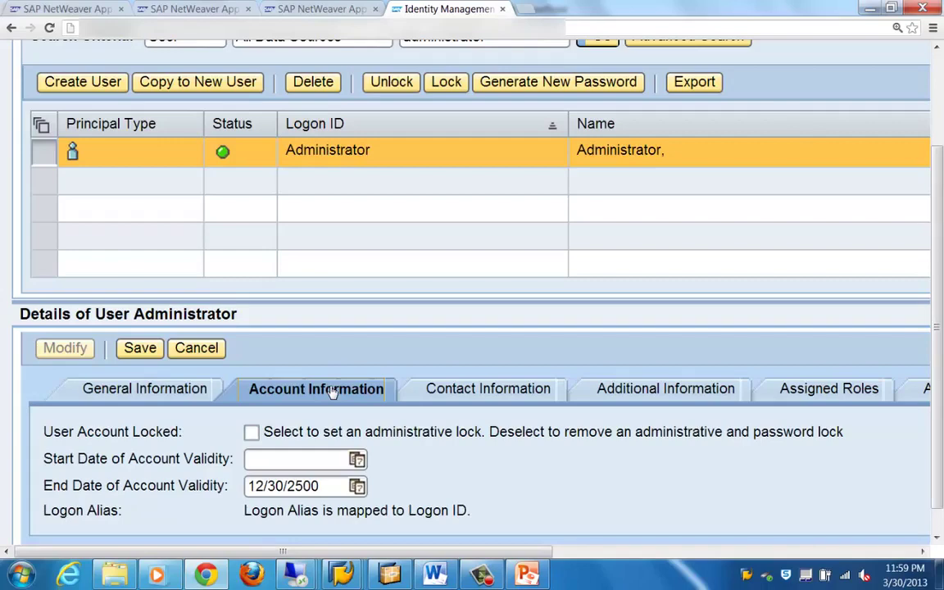
left_click(463, 391)
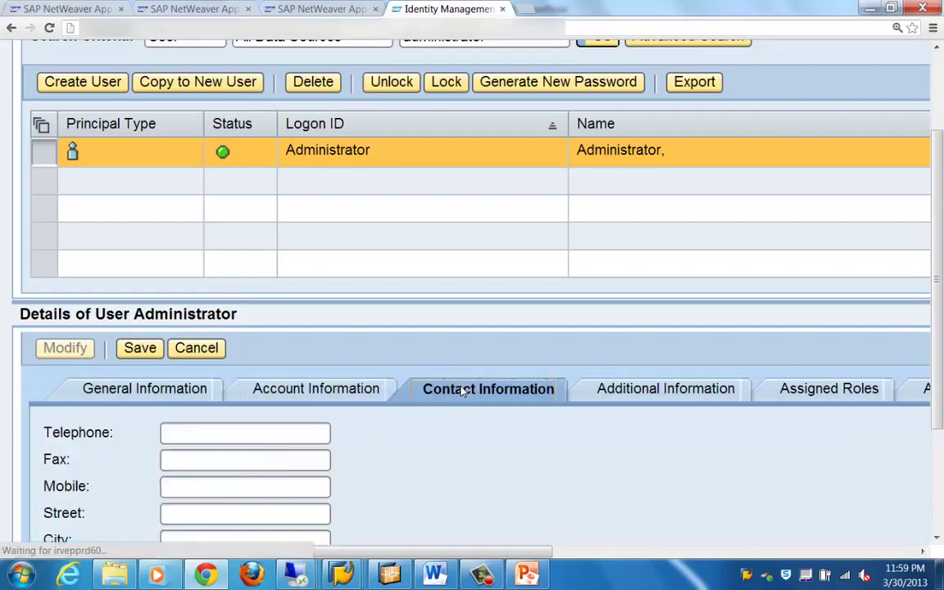
left_click(614, 389)
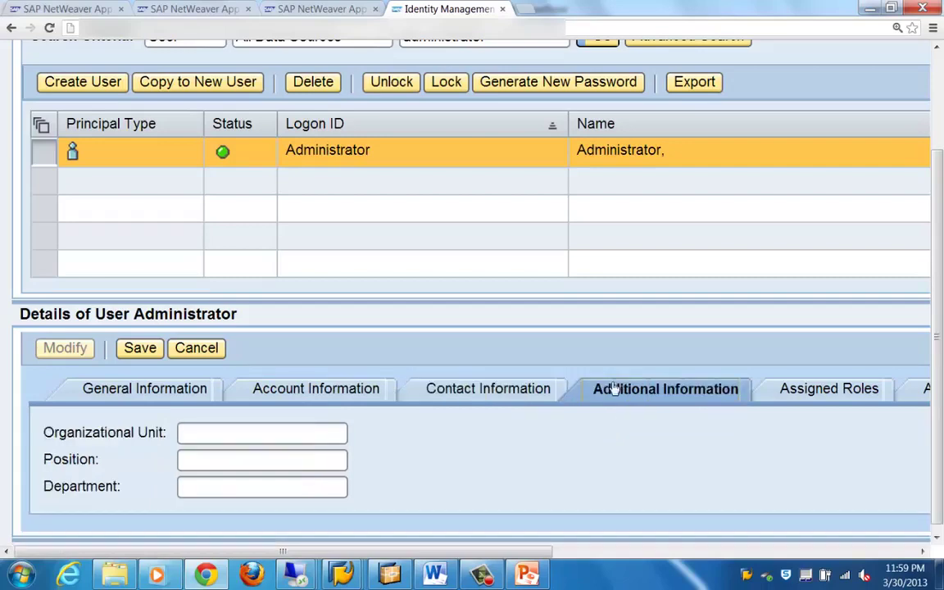
Step: Inspect the Administrator's assigned roles, such as GP Superuser and GP Basic User
left_click(773, 397)
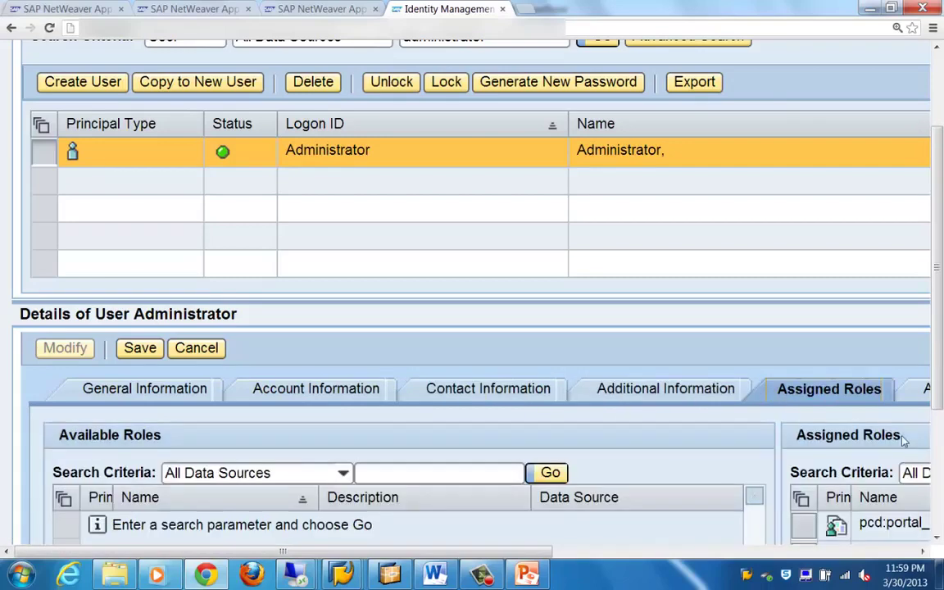
scroll(937, 456, "down", 3)
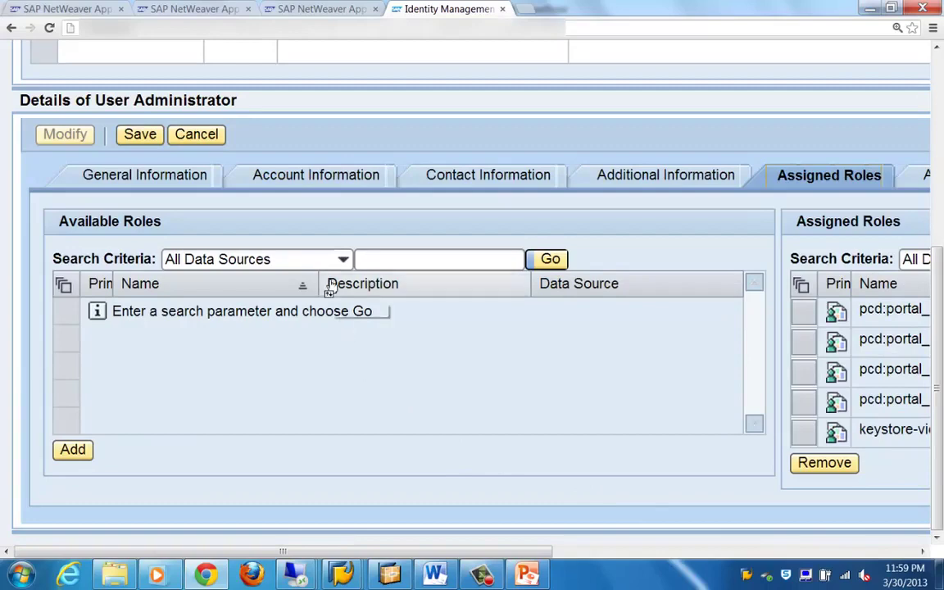
left_click(343, 260)
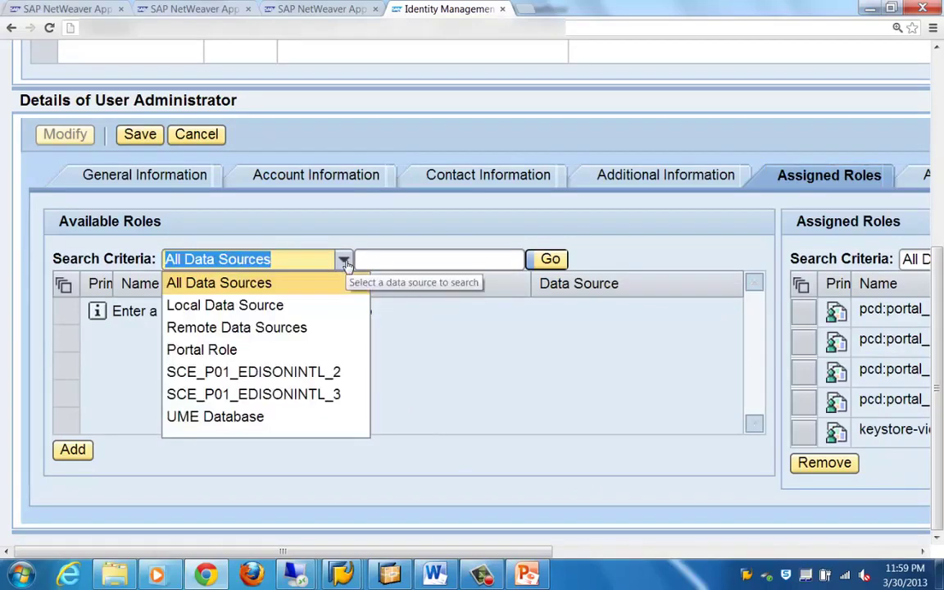
left_click(344, 260)
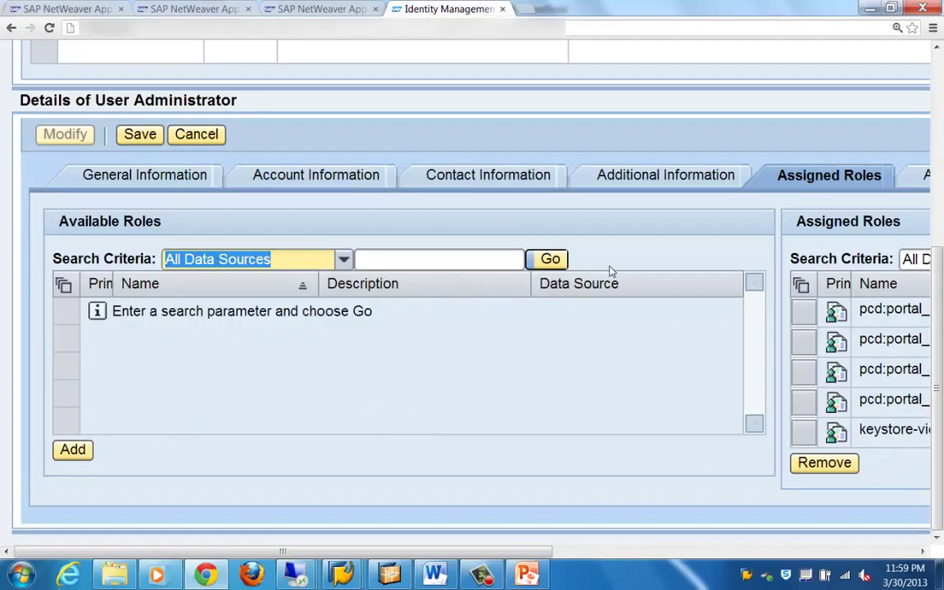
left_click(694, 553)
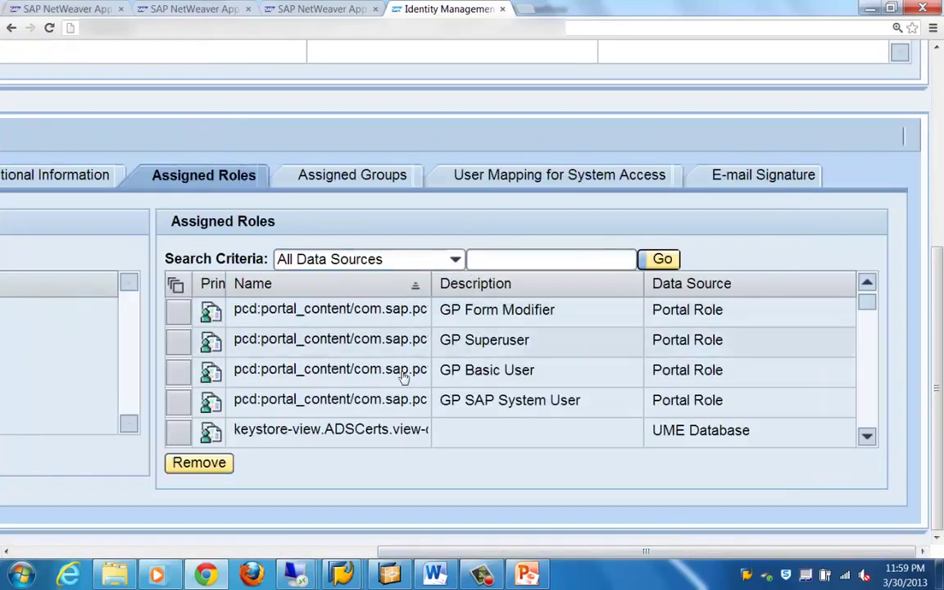
Step: On the Assigned Groups tab, search the available groups for 'admin'
left_click(321, 179)
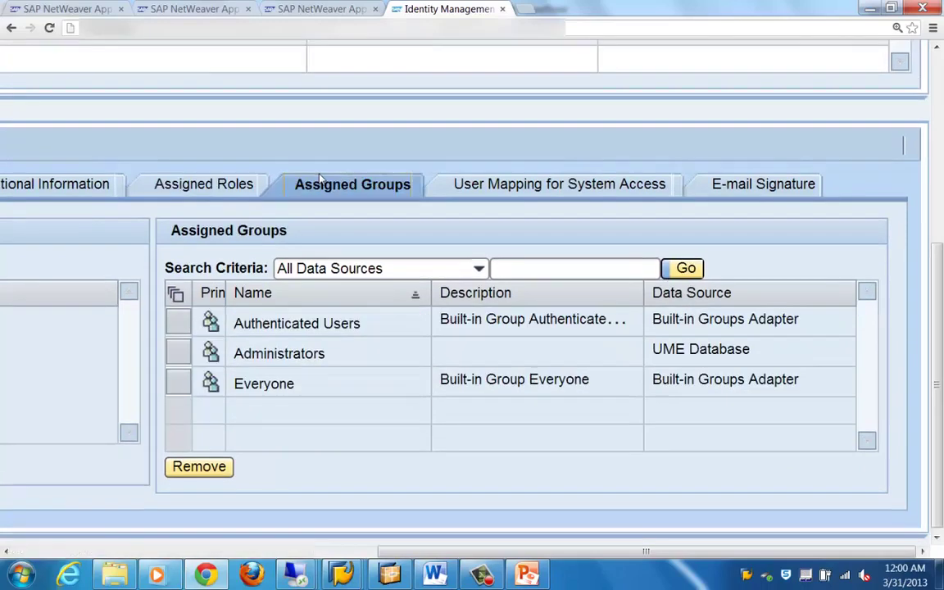
left_click(55, 551)
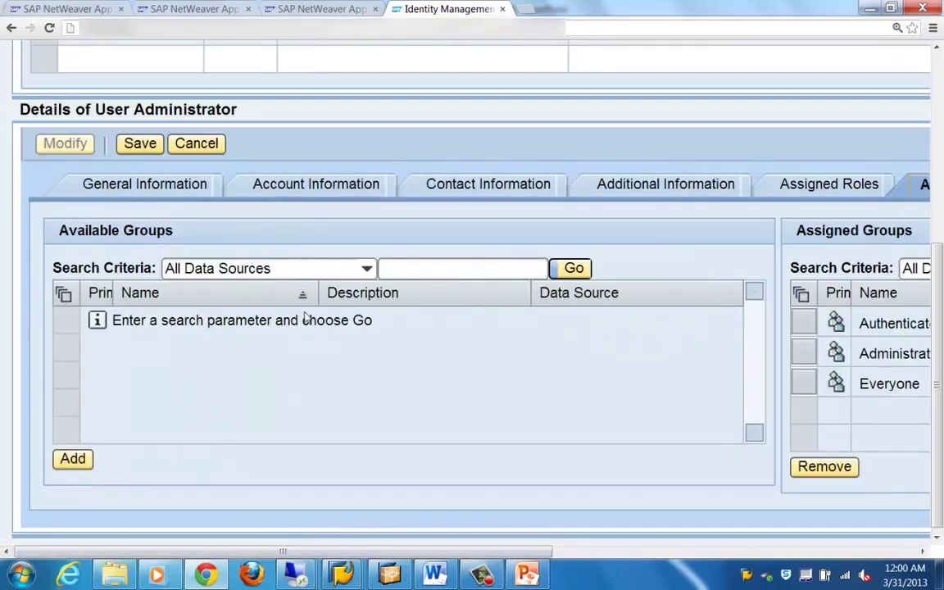
left_click(414, 269)
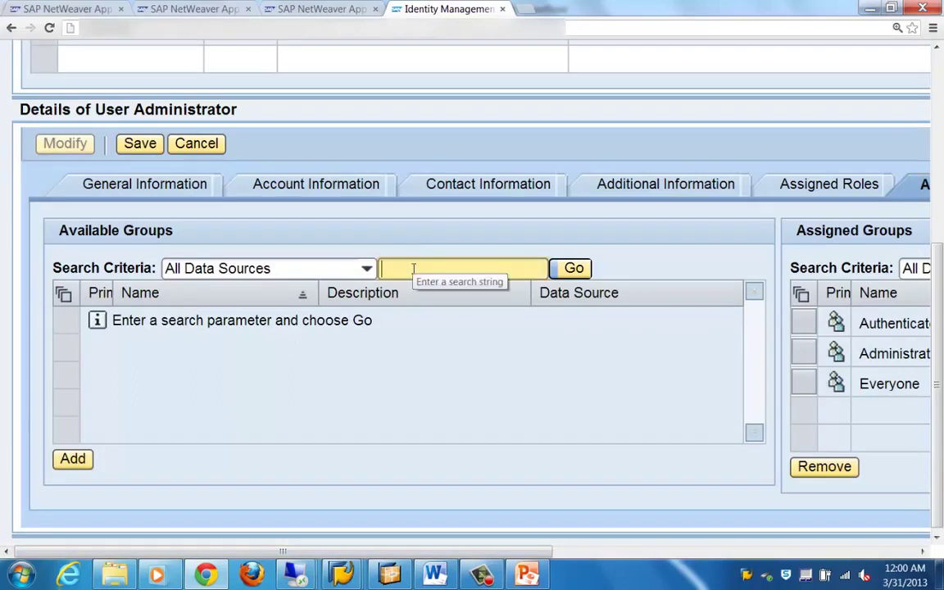
type("admin")
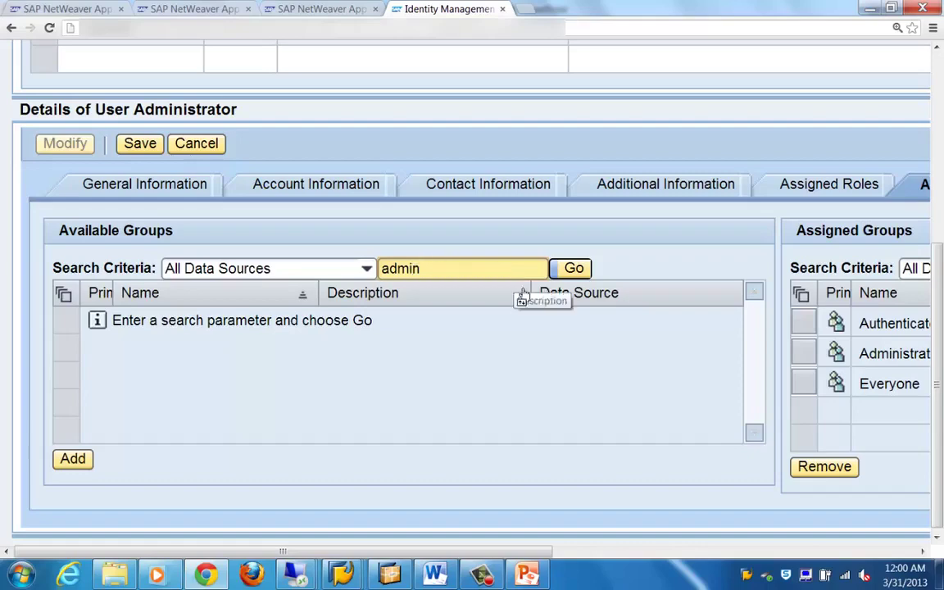
left_click(585, 273)
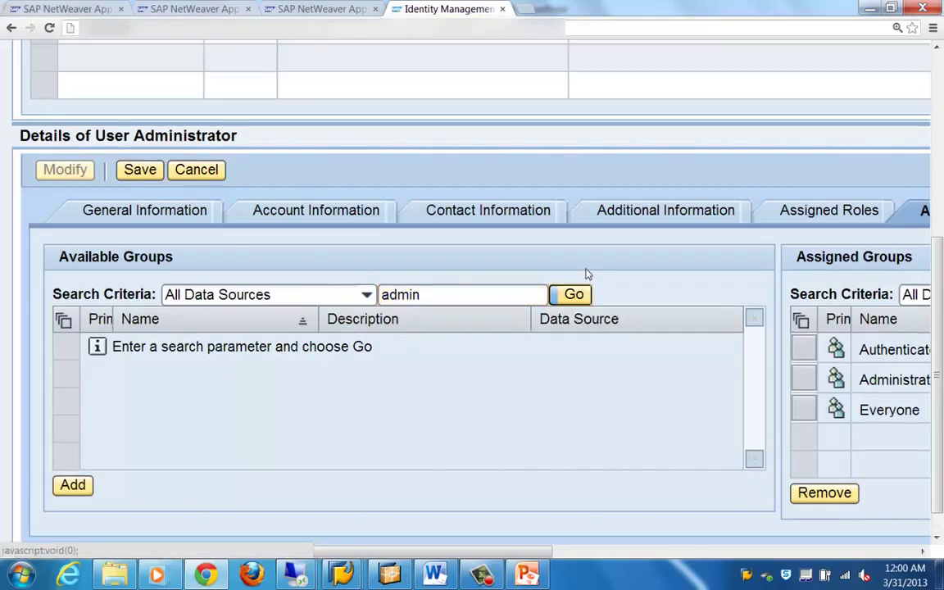
Step: Refine the group search to 'admin*', select Administrators, and view the assigned groups
left_click(427, 300)
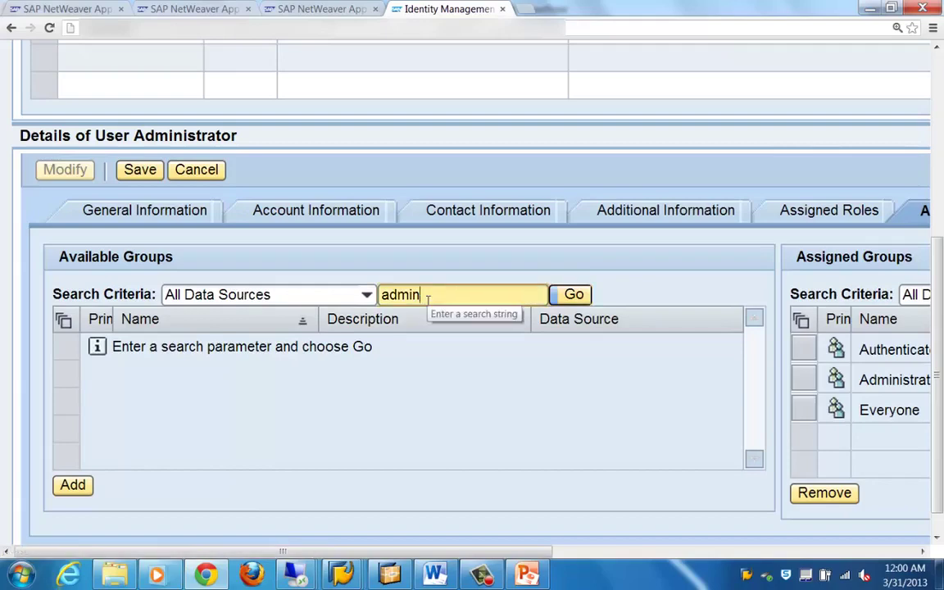
type("*")
key("Return")
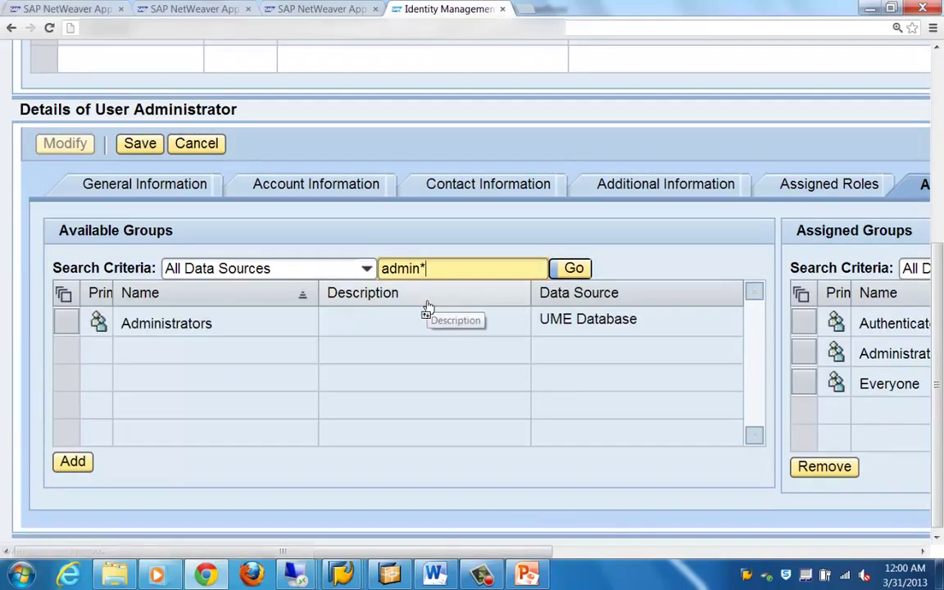
left_click(68, 326)
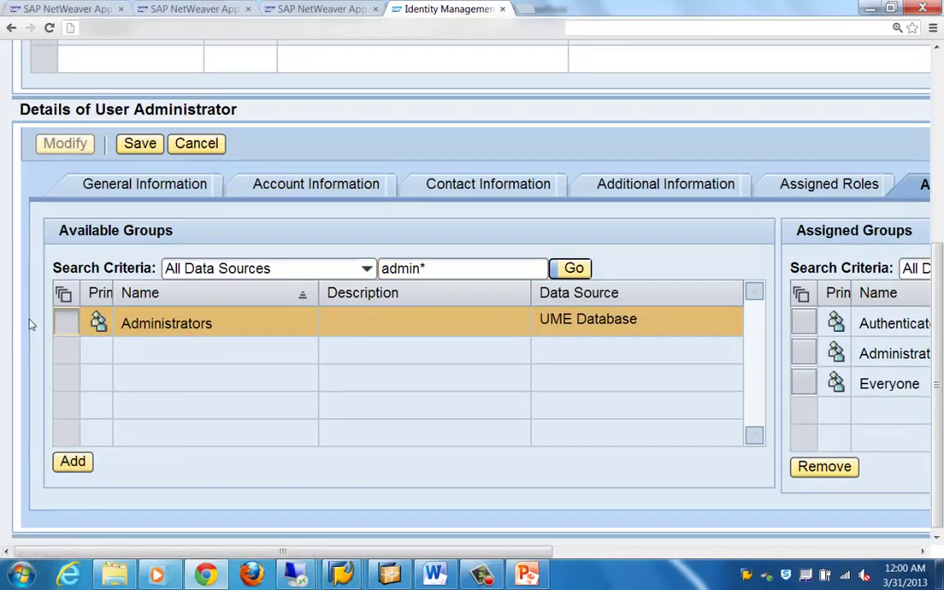
left_click(785, 552)
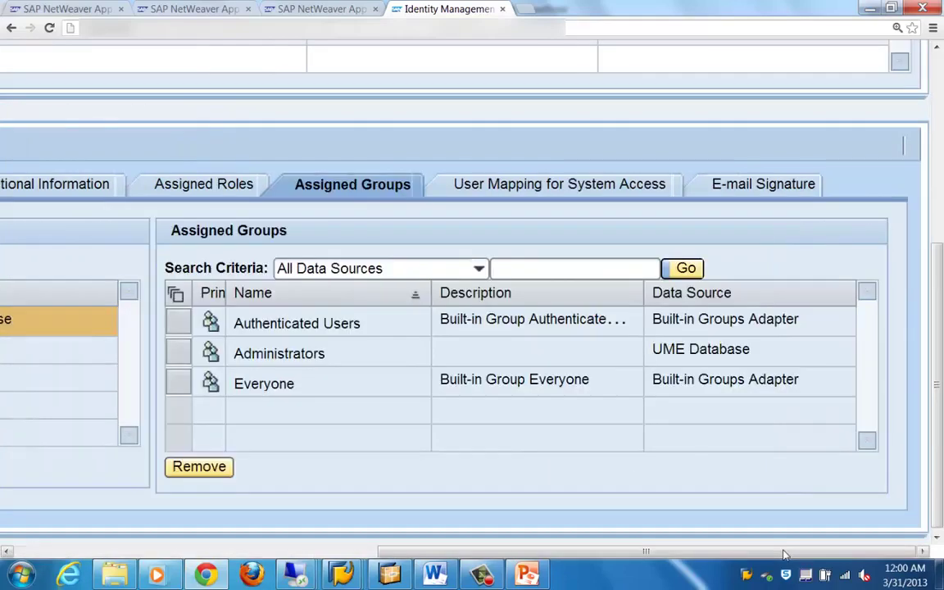
Step: Check the Portal:WebEx system access mapping, then scroll back up to the search area
left_click(616, 185)
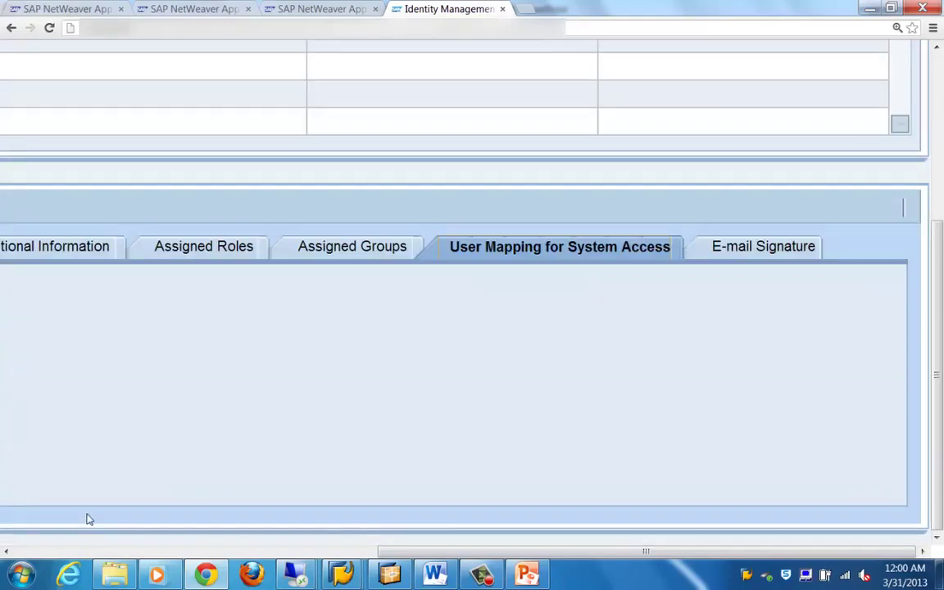
left_click(71, 553)
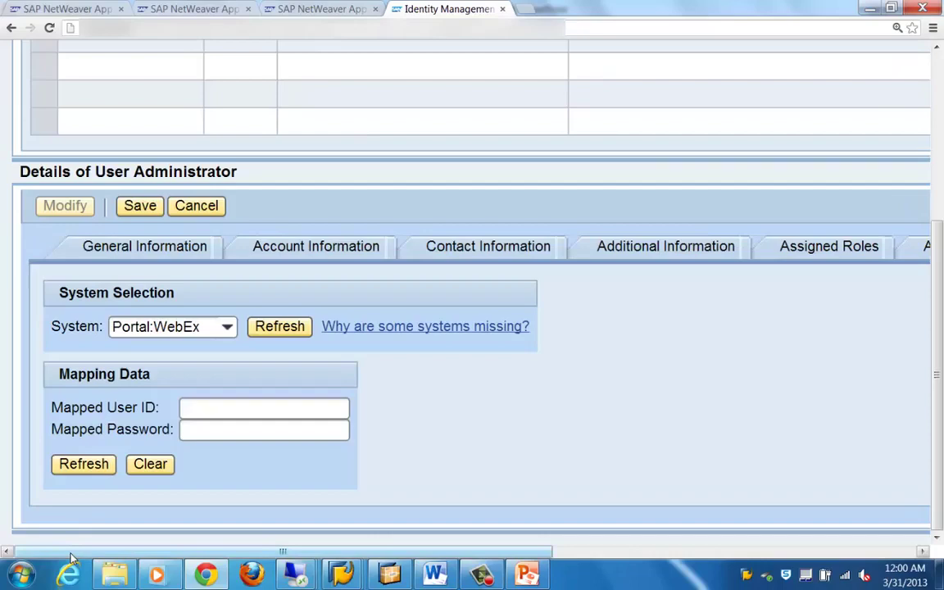
left_click(227, 328)
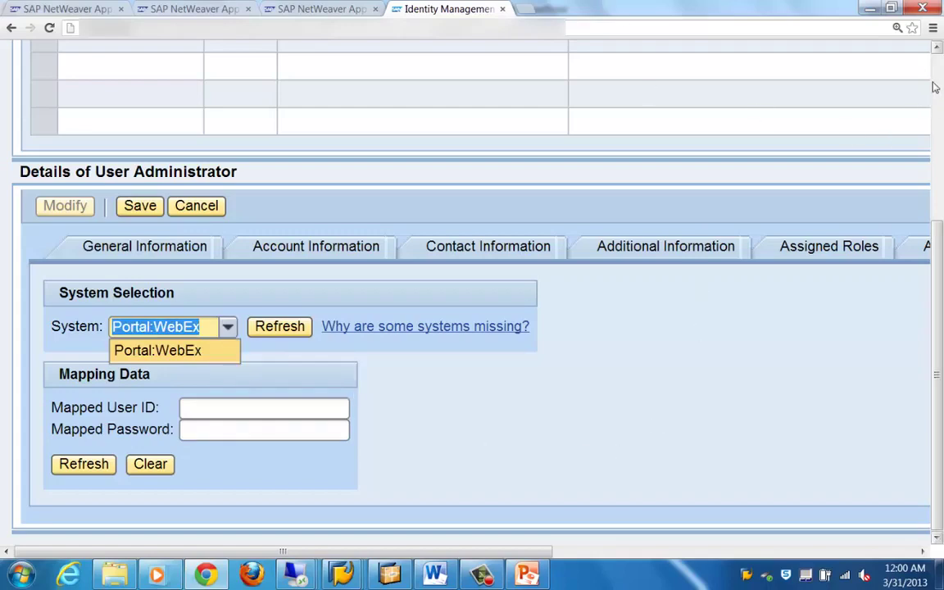
scroll(844, 77, "up", 3)
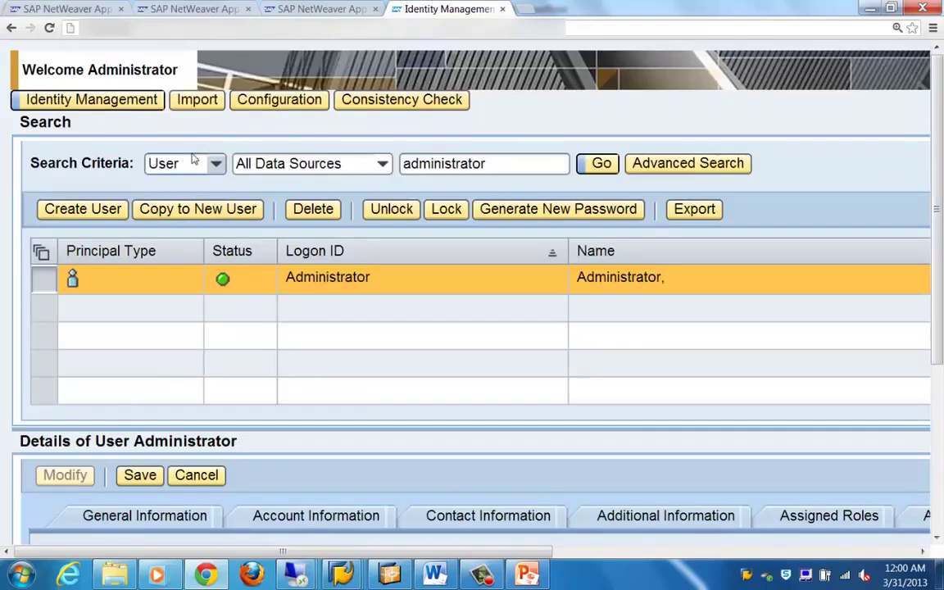
left_click_drag(172, 153, 190, 168)
scroll(190, 168, "down", 3)
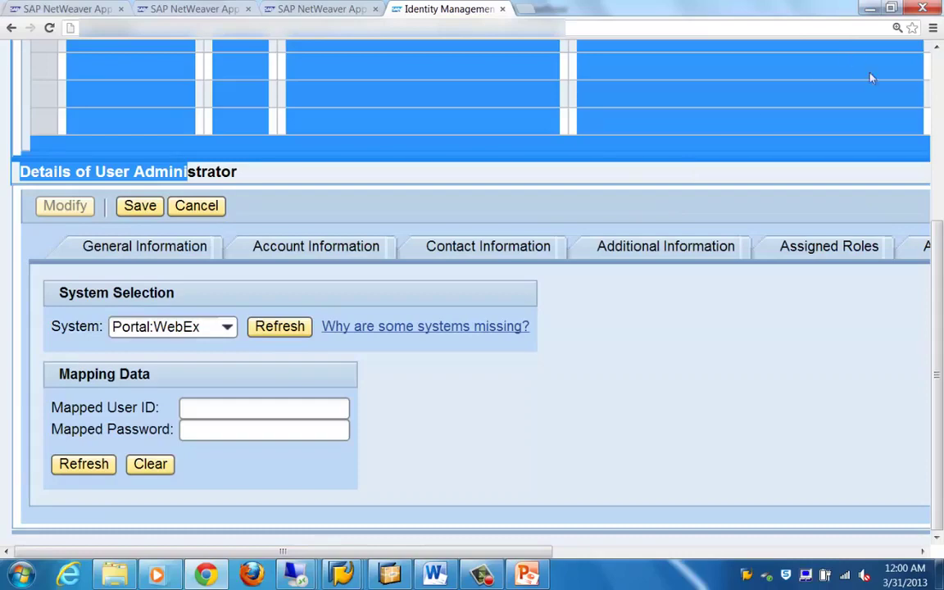
scroll(872, 78, "up", 3)
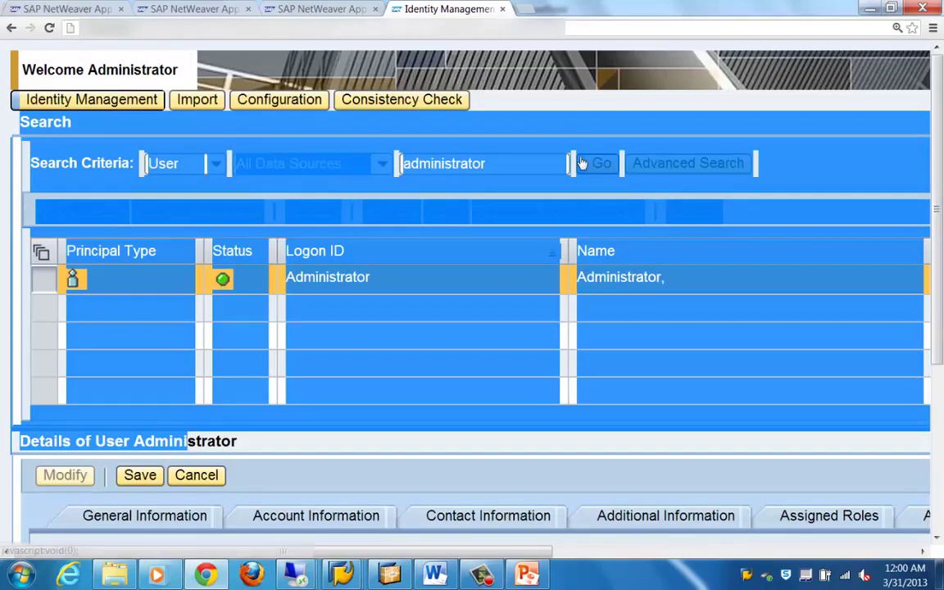
Step: Switch the search criteria to Role and search all data sources for '*admin'
left_click(218, 164)
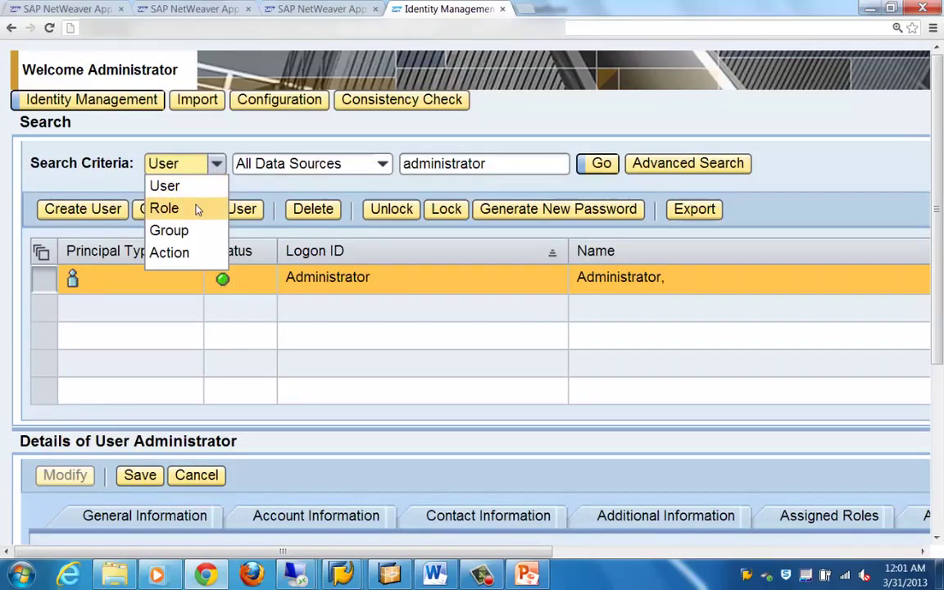
left_click(197, 210)
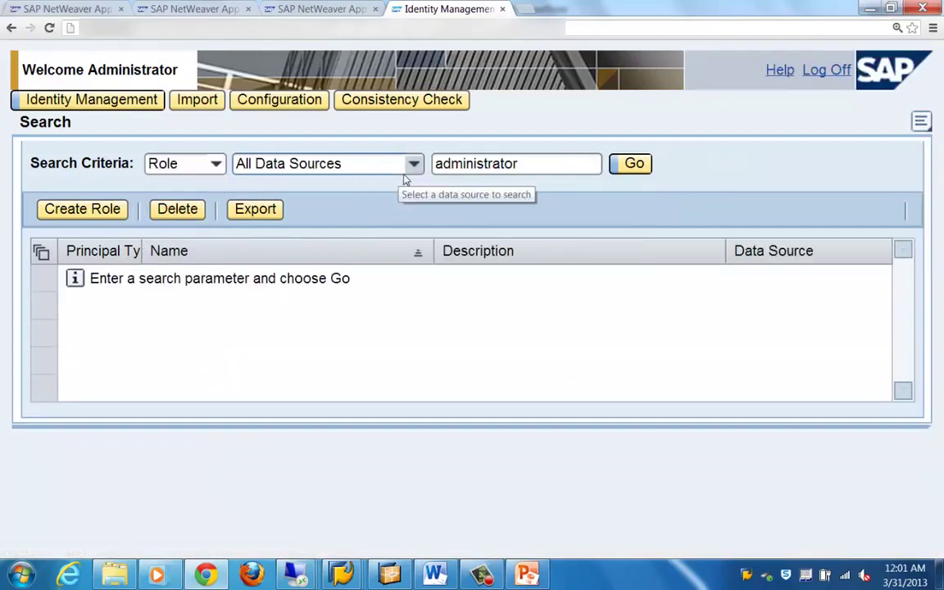
left_click(457, 164)
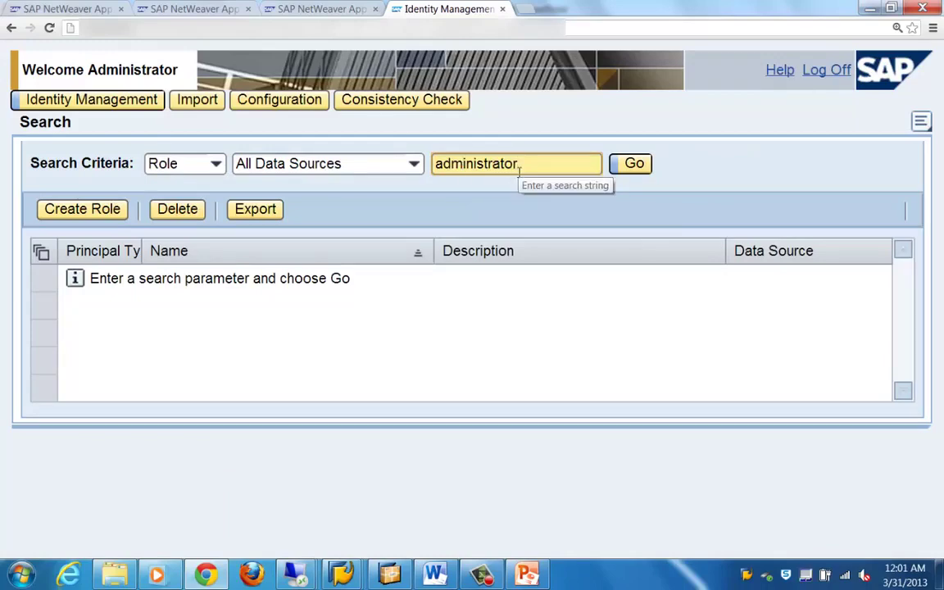
key("BackSpace")
key("BackSpace")
key("BackSpace")
key("BackSpace")
type("*")
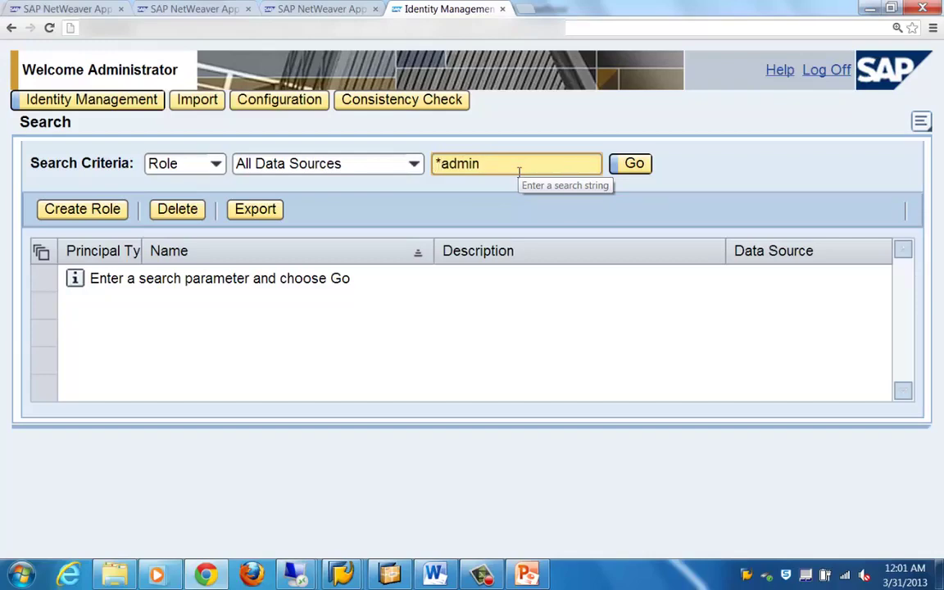
key("Return")
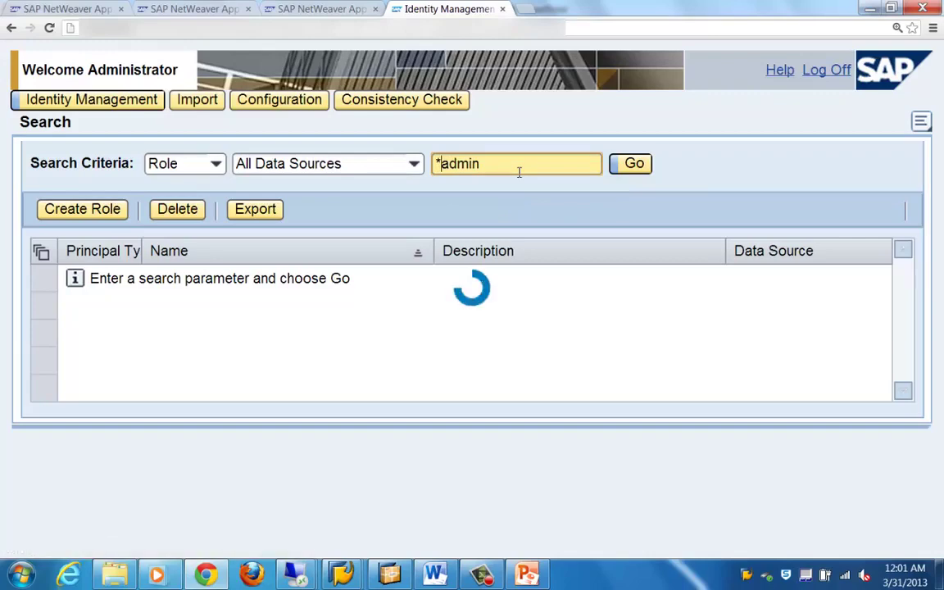